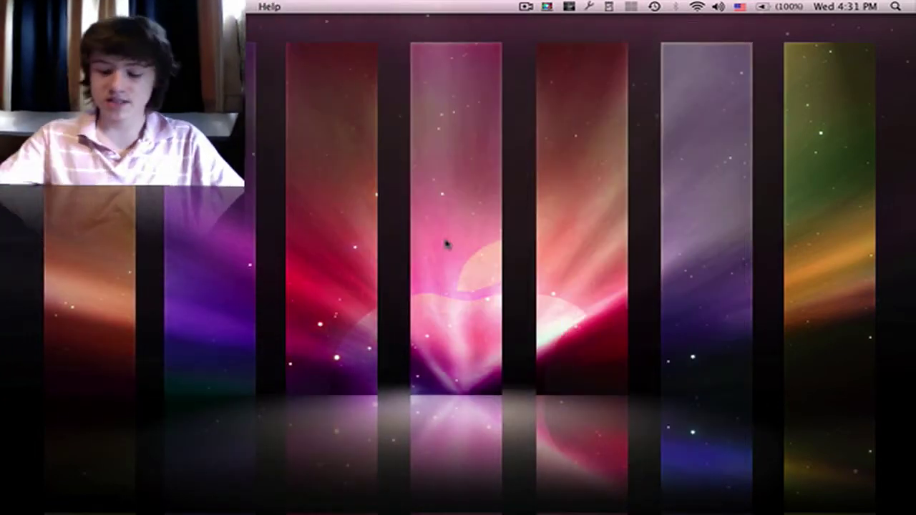
- Open the Snapz Pro X product page in Firefox and request its free trial download
{"action": "left_click", "coordinate": [623, 465]}
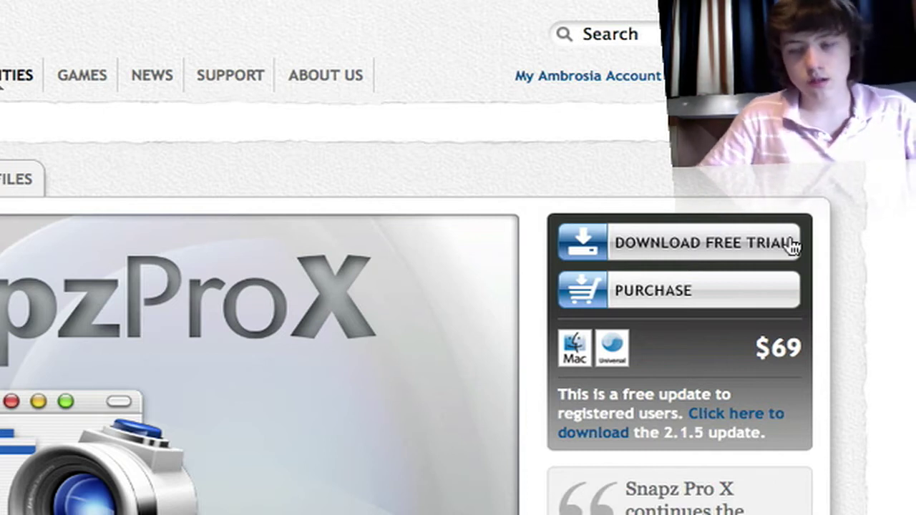
{"action": "left_click", "coordinate": [793, 244]}
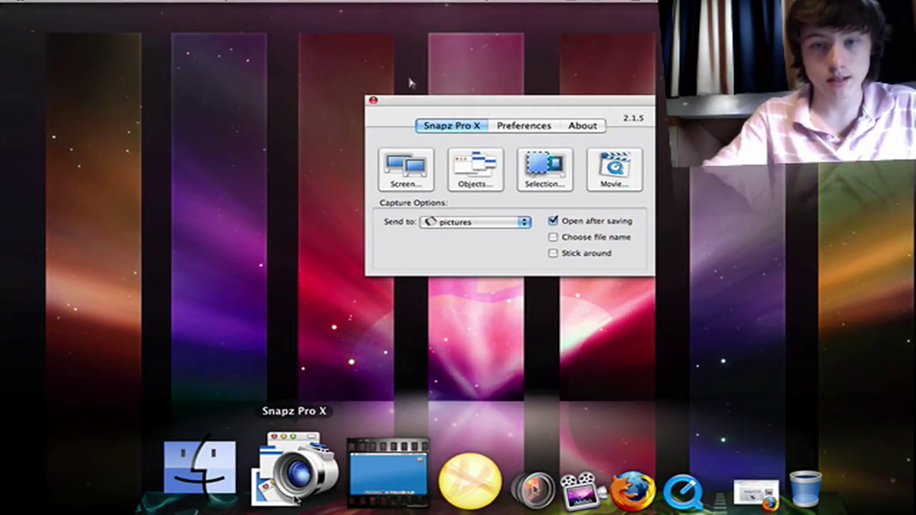
- Set the Snapz Pro hot key to Delete in the Snapz Pro X preferences and check its modifier options
{"action": "left_click_drag", "start_coordinate": [422, 105], "coordinate": [535, 108]}
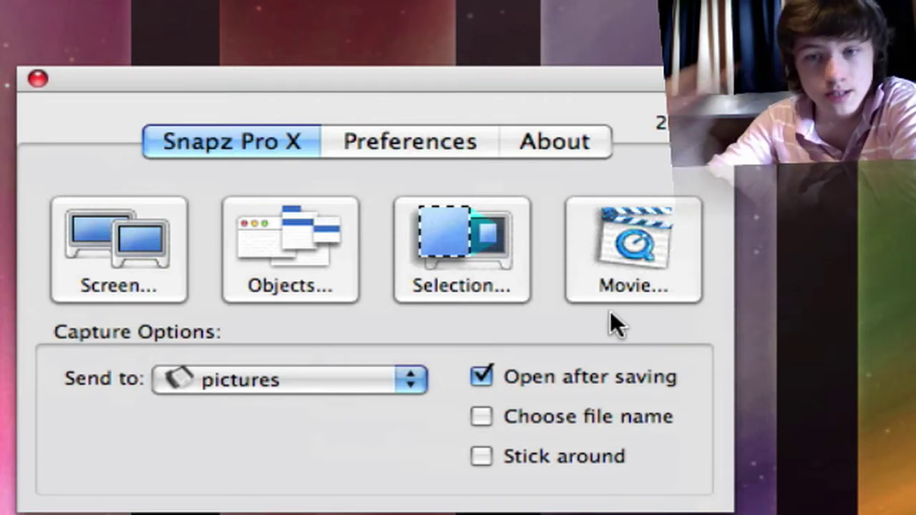
{"action": "left_click", "coordinate": [386, 141]}
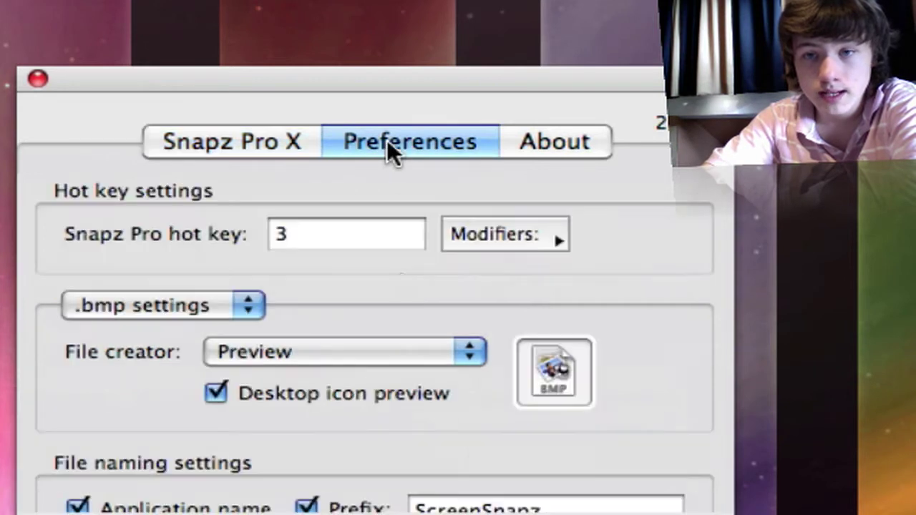
{"action": "left_click", "coordinate": [374, 225]}
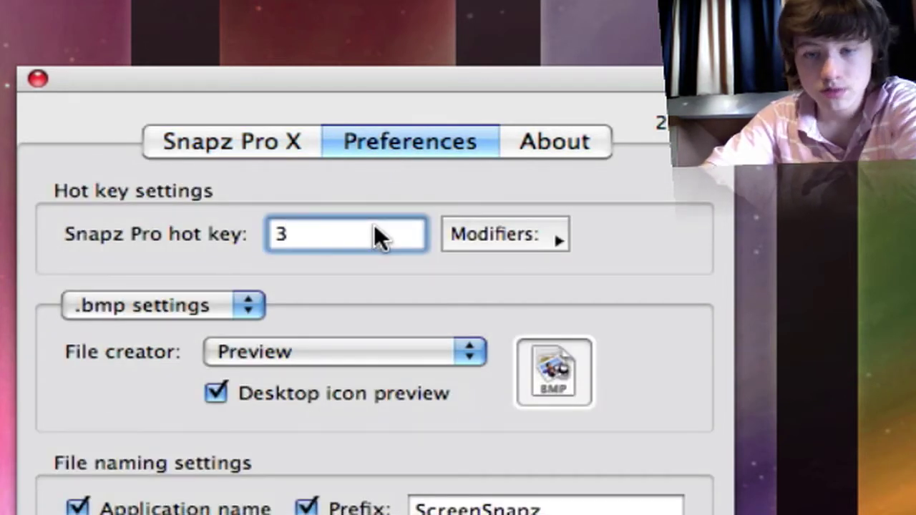
{"action": "key", "text": "Delete"}
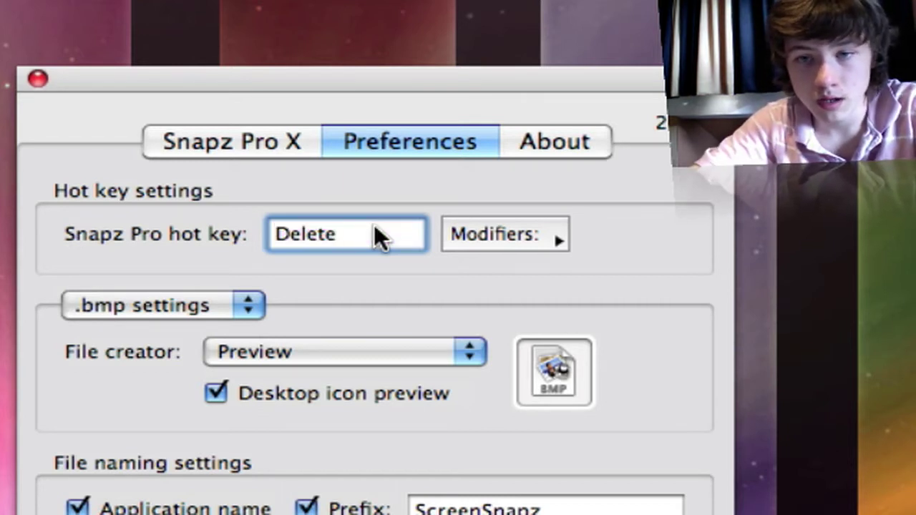
{"action": "key", "text": "Delete"}
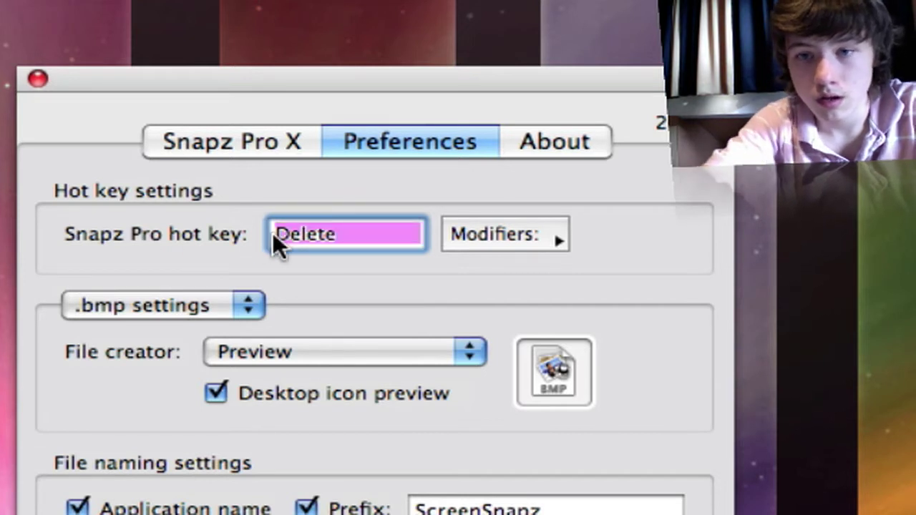
{"action": "left_click", "coordinate": [475, 234]}
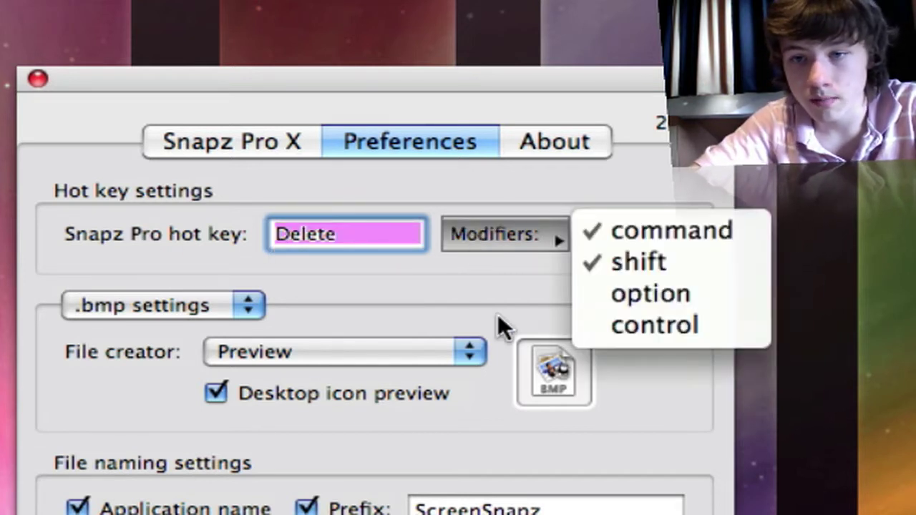
{"action": "left_click", "coordinate": [593, 262]}
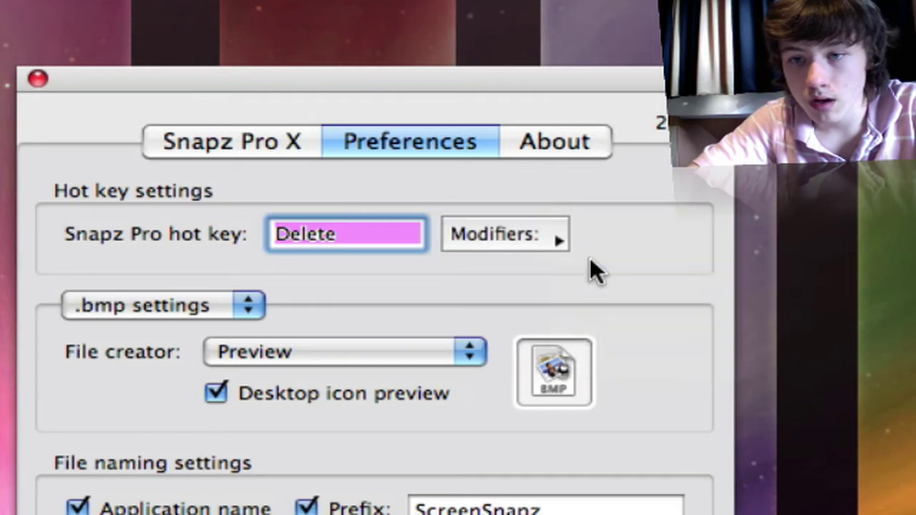
- Start setting up a movie capture and extend the capture area slightly towards the lower-right corner of the desktop
{"action": "left_click", "coordinate": [498, 147]}
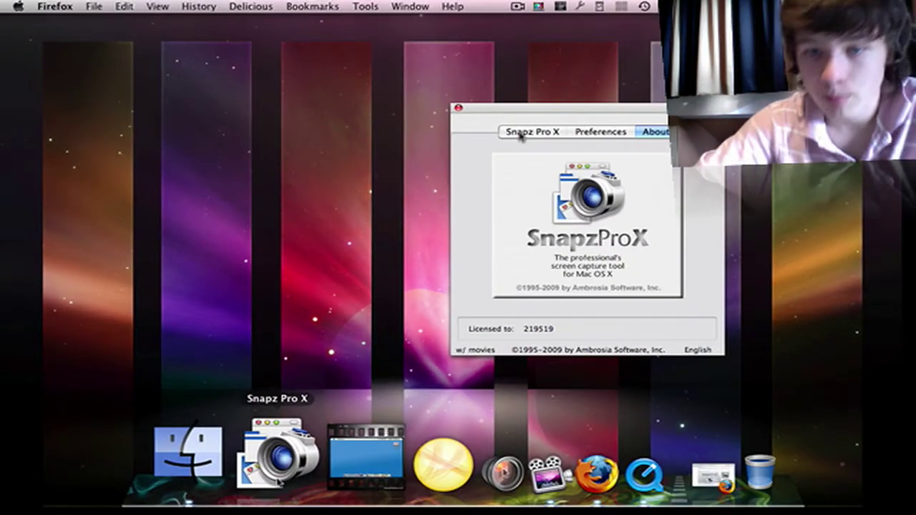
{"action": "left_click", "coordinate": [524, 133]}
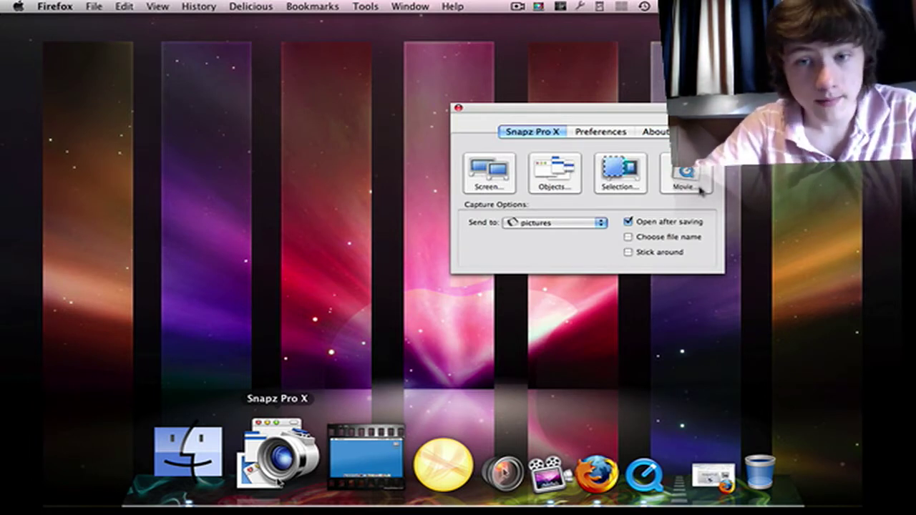
{"action": "left_click", "coordinate": [698, 187]}
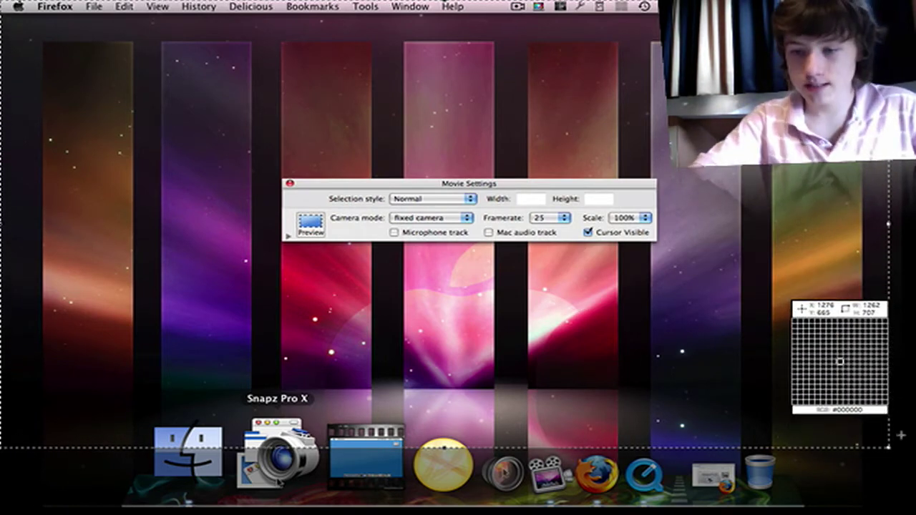
{"action": "left_click_drag", "start_coordinate": [900, 445], "coordinate": [901, 449]}
{"action": "left_click_drag", "start_coordinate": [505, 184], "coordinate": [476, 109]}
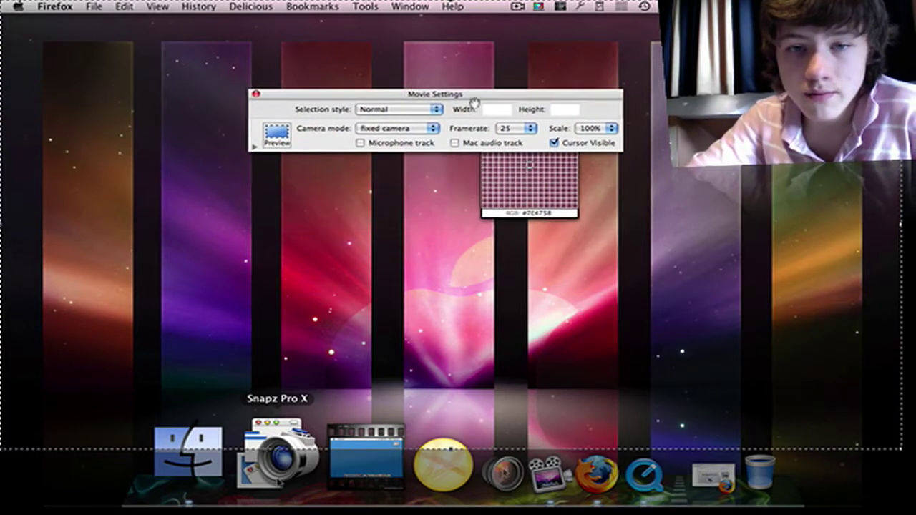
- Examine the selection style, camera mode and framerate options for the movie, keeping Normal, fixed camera and 25
{"action": "left_click", "coordinate": [386, 151]}
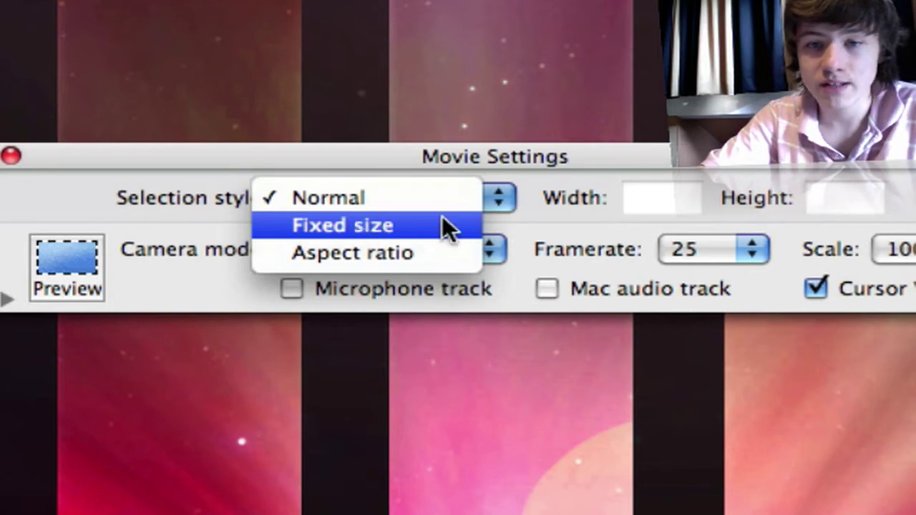
{"action": "left_click", "coordinate": [366, 201]}
{"action": "left_click", "coordinate": [294, 249]}
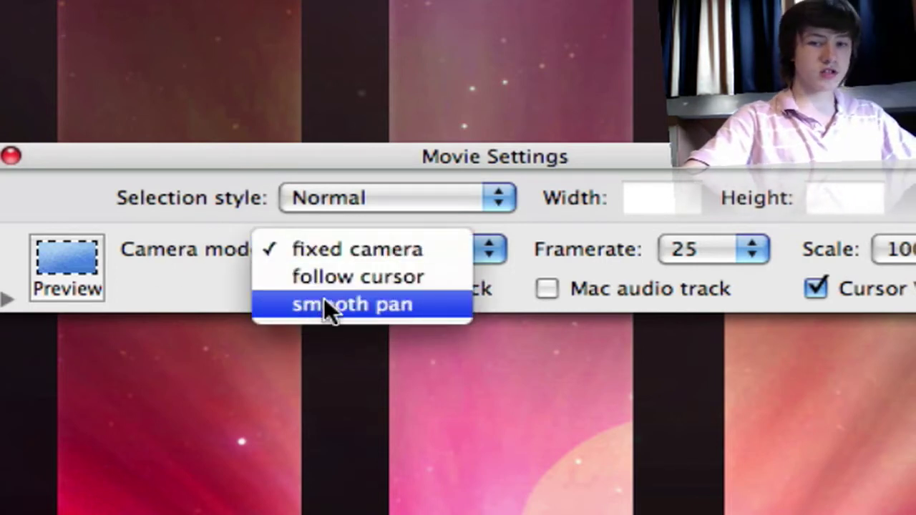
{"action": "left_click", "coordinate": [560, 251]}
{"action": "left_click", "coordinate": [724, 257]}
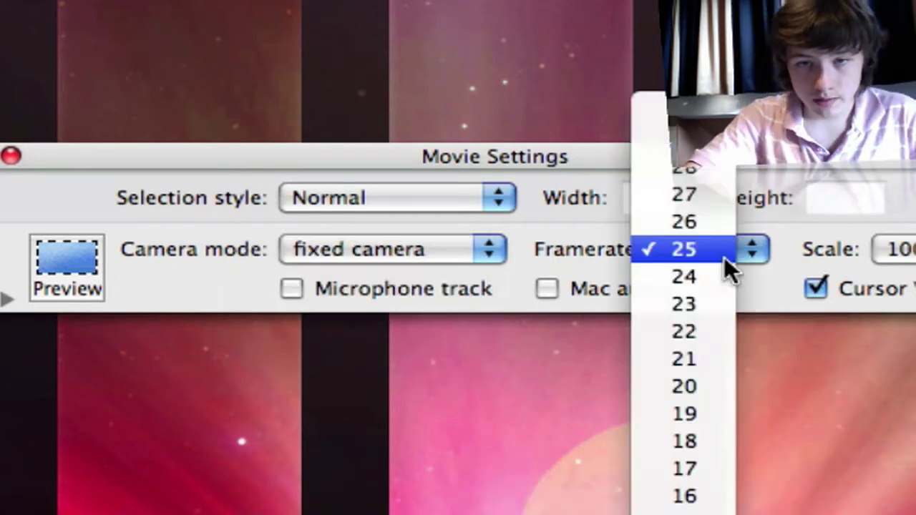
{"action": "left_click", "coordinate": [724, 258]}
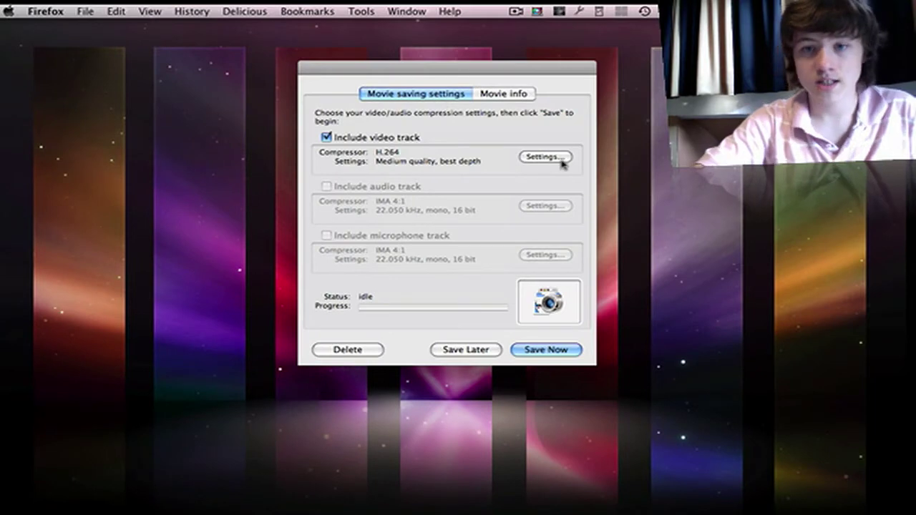
- Open the video track's compression settings, look through the available codecs and choose H.264 as the compression type
{"action": "left_click", "coordinate": [635, 93]}
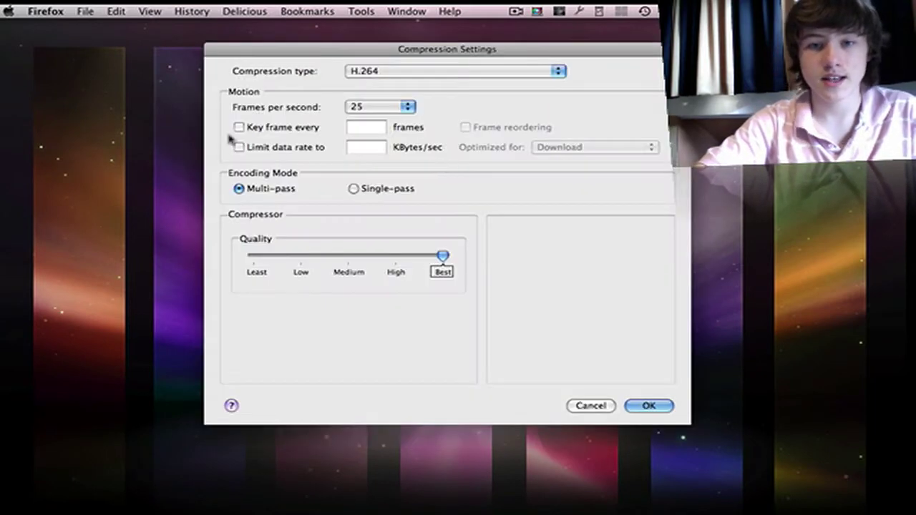
{"action": "left_click", "coordinate": [413, 72]}
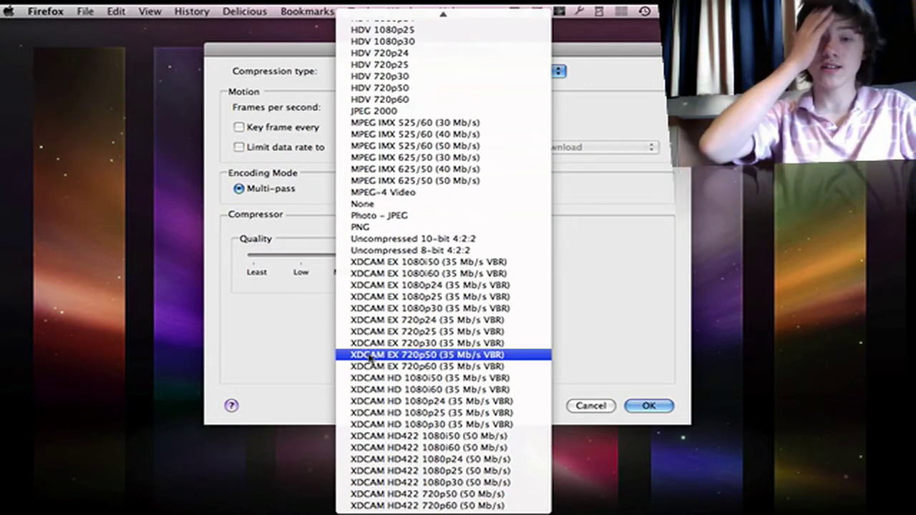
{"action": "mouse_move", "coordinate": [454, 10]}
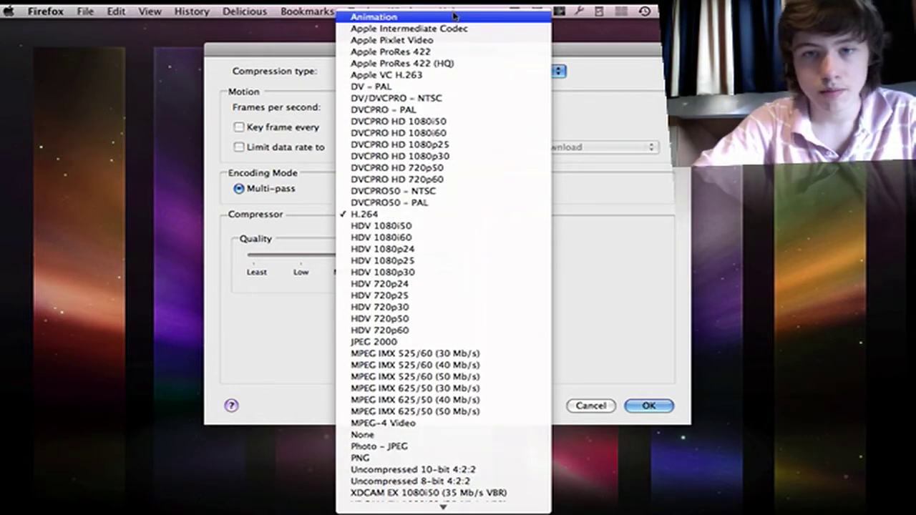
{"action": "mouse_move", "coordinate": [443, 507]}
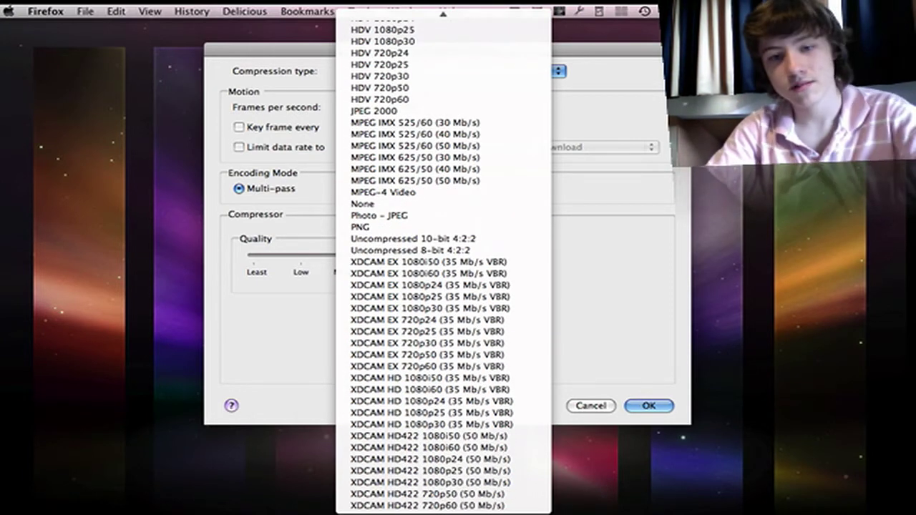
{"action": "mouse_move", "coordinate": [476, 11]}
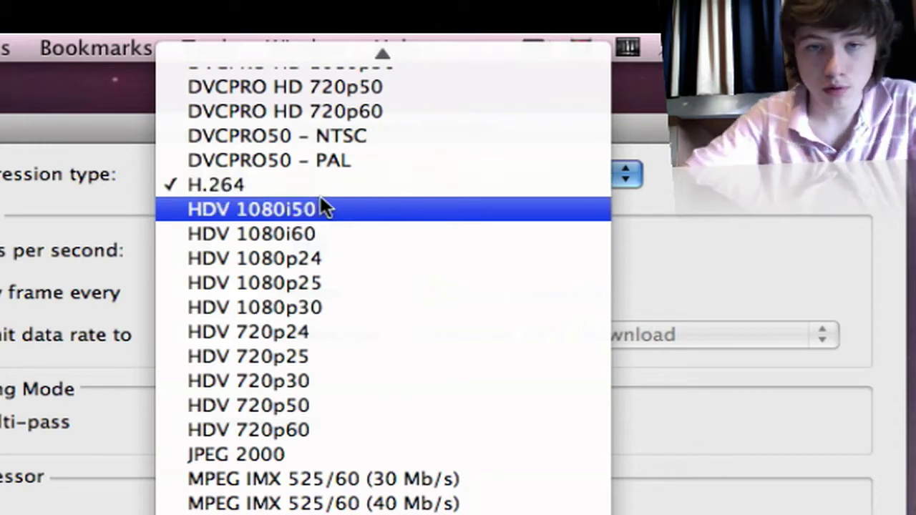
{"action": "left_click", "coordinate": [240, 188]}
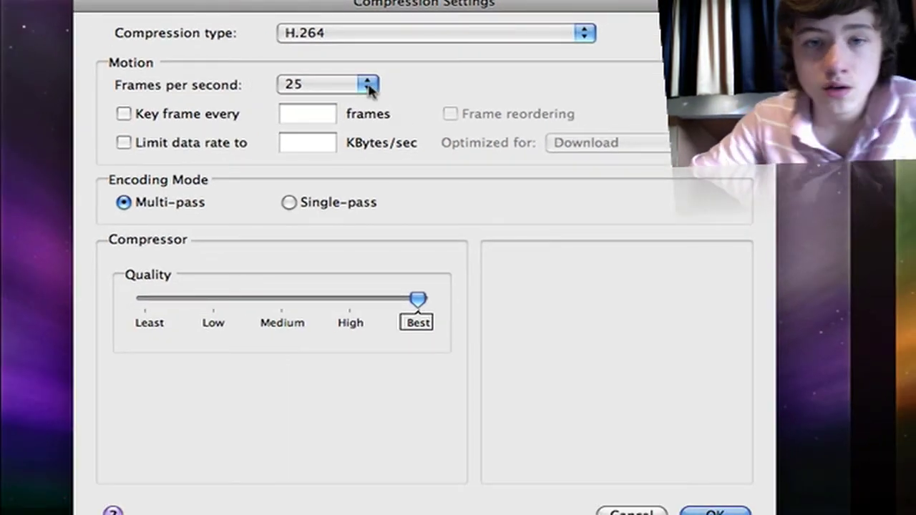
- Keep 25 frames per second, set the compressor quality to Best and accept the compression settings
{"action": "left_click", "coordinate": [368, 86]}
{"action": "left_click", "coordinate": [367, 86]}
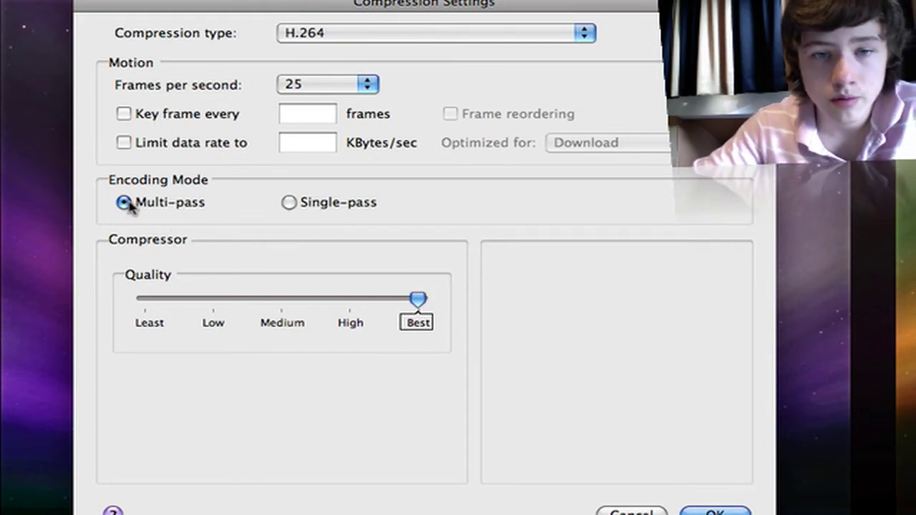
{"action": "left_click_drag", "start_coordinate": [415, 301], "coordinate": [536, 311]}
{"action": "left_click", "coordinate": [718, 510]}
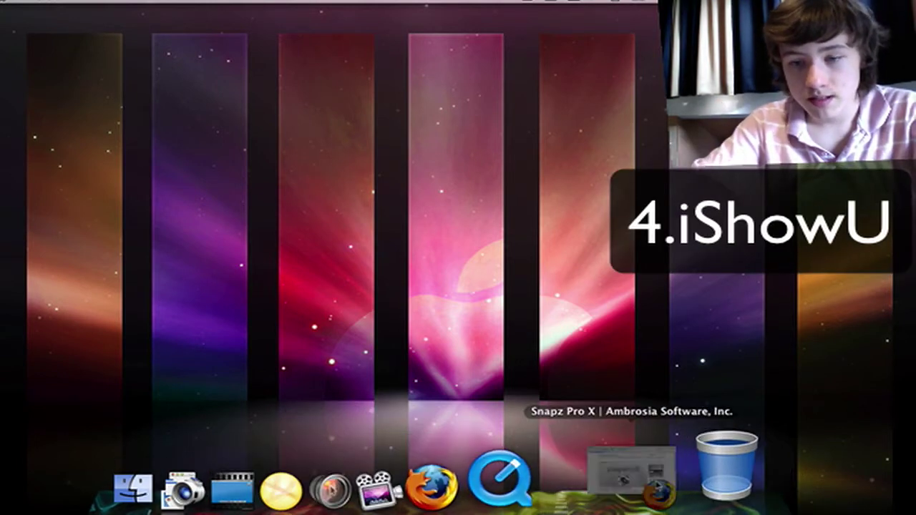
- Bring back the browser window, look through the iShowU product page and minimize the window again
{"action": "left_click", "coordinate": [629, 465]}
{"action": "left_click", "coordinate": [284, 64]}
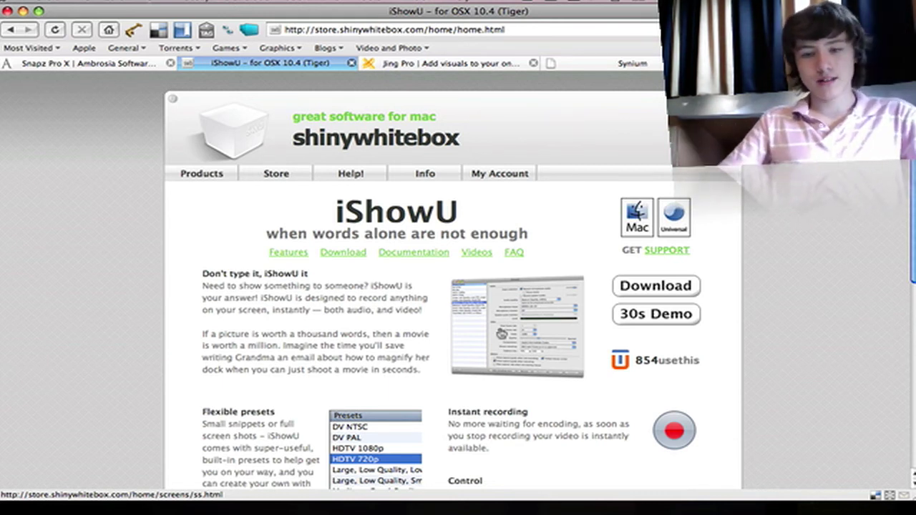
{"action": "scroll", "coordinate": [529, 308], "scroll_direction": "down", "scroll_amount": 8}
{"action": "scroll", "coordinate": [531, 311], "scroll_direction": "up", "scroll_amount": 8}
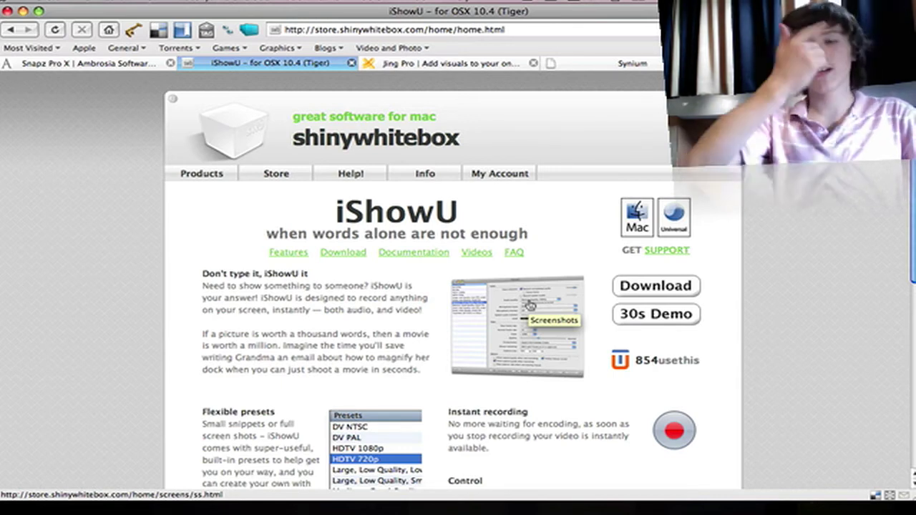
{"action": "left_click", "coordinate": [23, 10]}
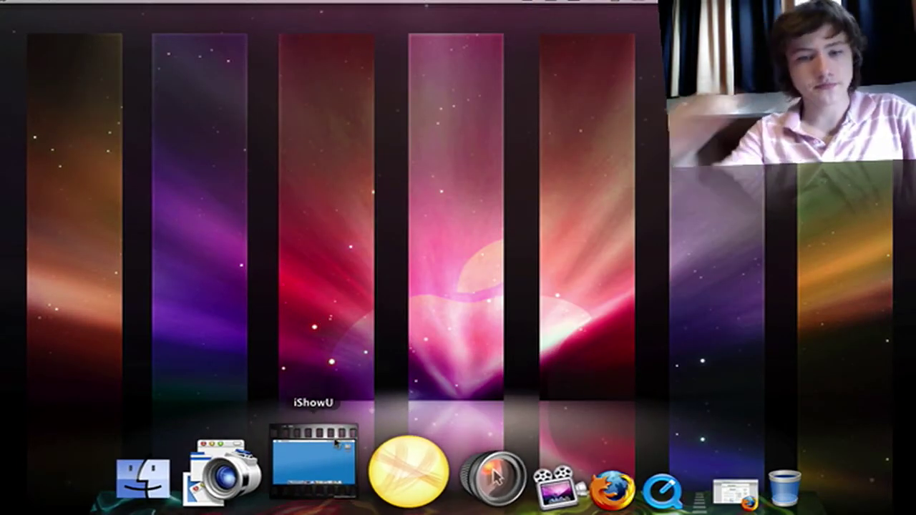
- Launch iShowU and reposition its window on the desktop
{"action": "left_click", "coordinate": [334, 442]}
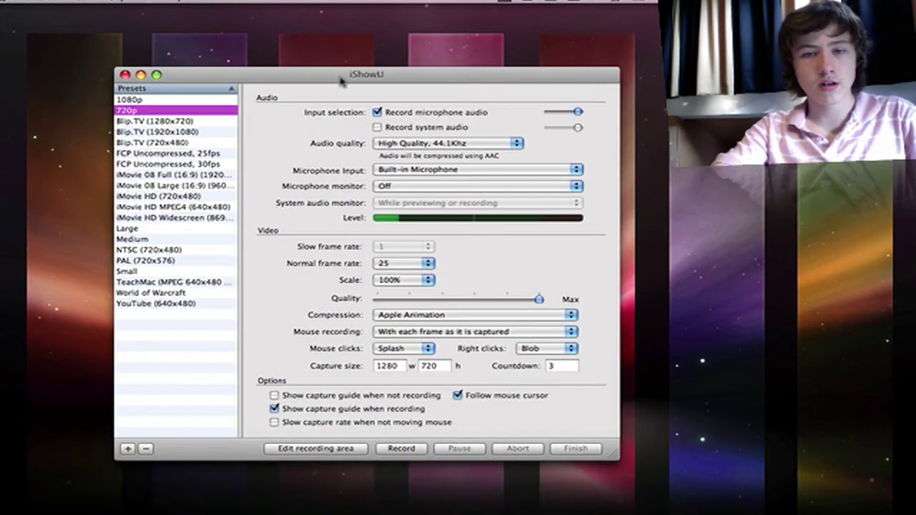
{"action": "left_click_drag", "start_coordinate": [339, 79], "coordinate": [390, 89]}
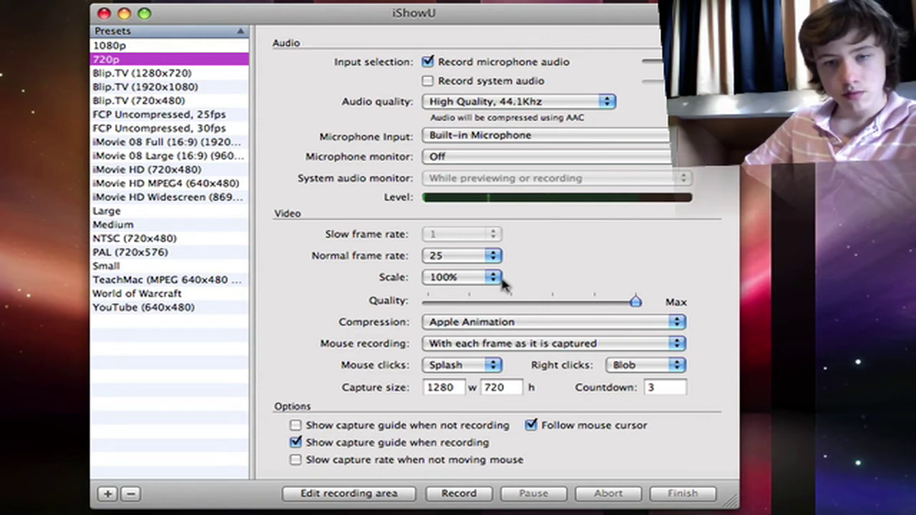
- Start a test recording with the 720p preset in iShowU and discard it
{"action": "key", "text": "super+shift+r"}
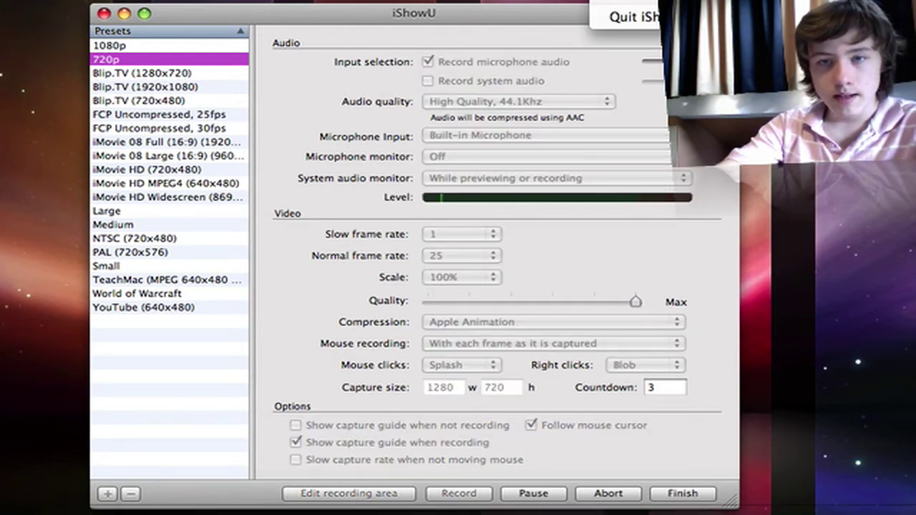
{"action": "left_click", "coordinate": [623, 17]}
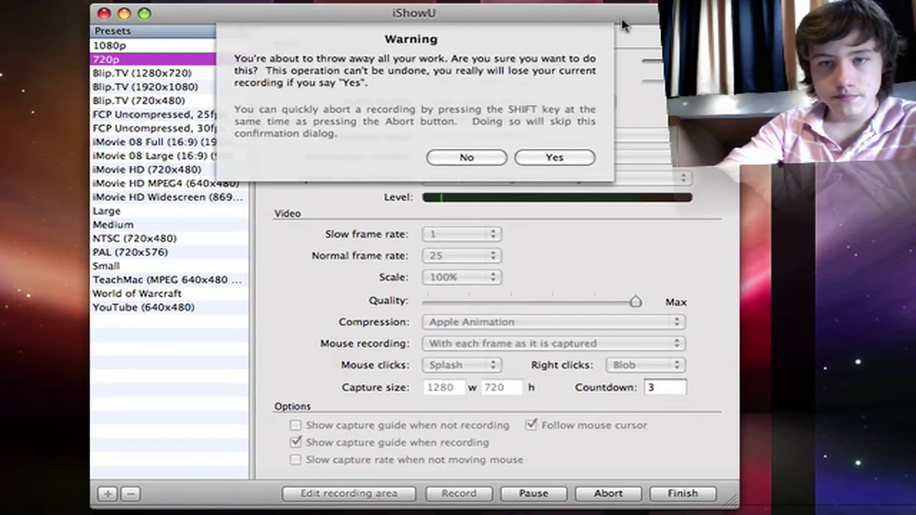
{"action": "left_click", "coordinate": [551, 155]}
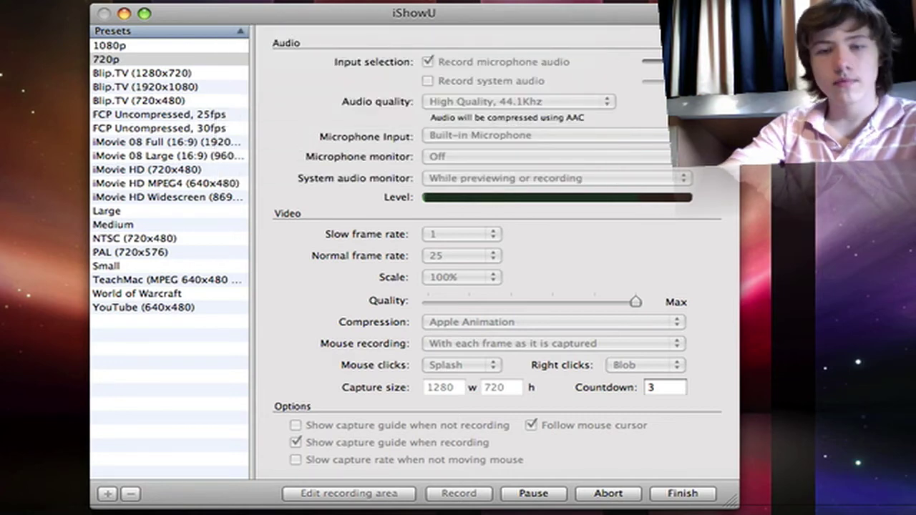
- Reposition the iShowU window and try the 1080p and 720p recording presets
{"action": "left_click_drag", "start_coordinate": [526, 9], "coordinate": [592, 0]}
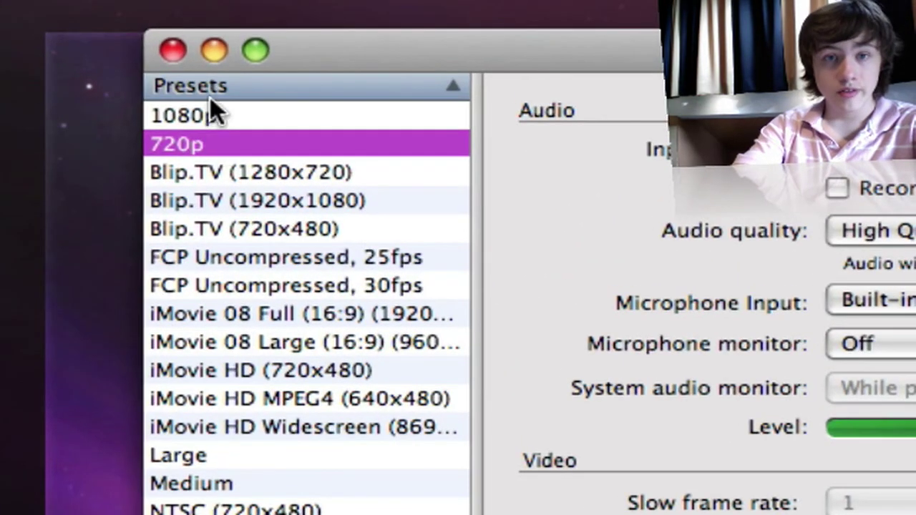
{"action": "left_click", "coordinate": [211, 116]}
{"action": "left_click", "coordinate": [215, 143]}
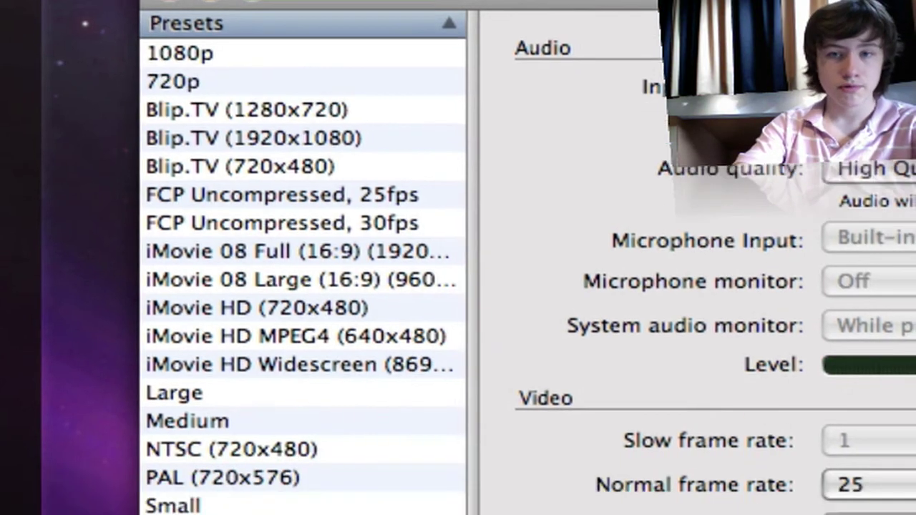
- Compare the settings of the World of Warcraft, 720p and 1080p presets, finishing with the 720p preset selected
{"action": "left_click", "coordinate": [286, 221]}
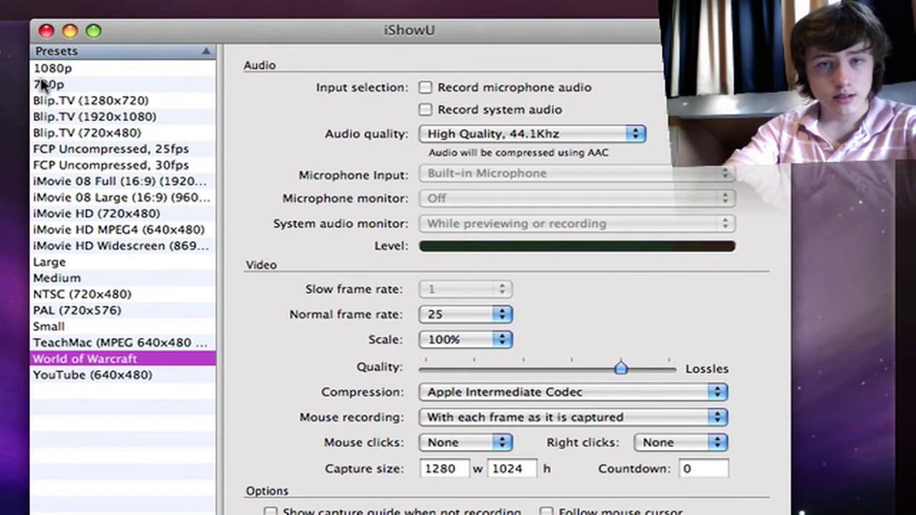
{"action": "left_click", "coordinate": [43, 84]}
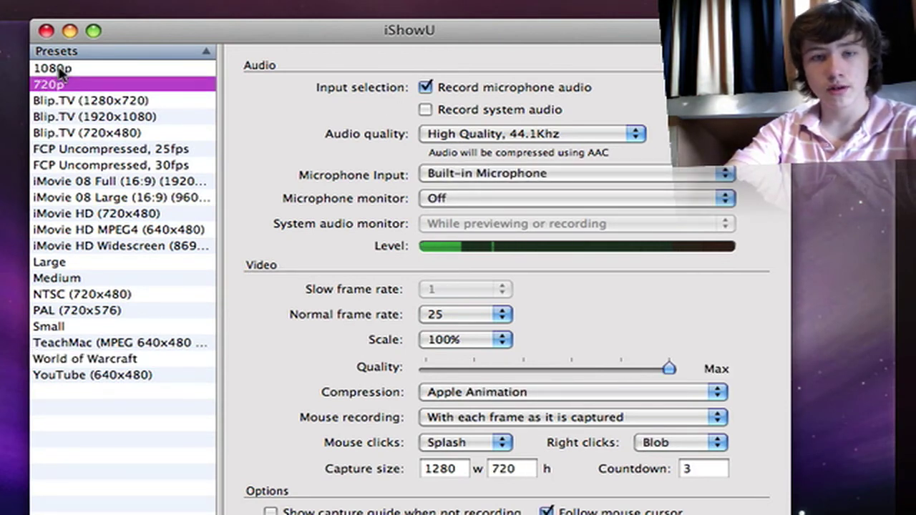
{"action": "left_click", "coordinate": [60, 68]}
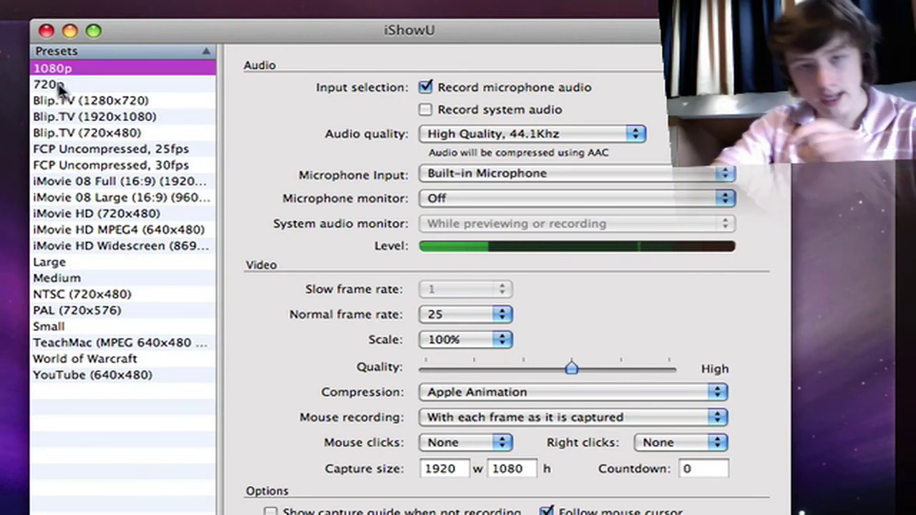
{"action": "left_click", "coordinate": [62, 85]}
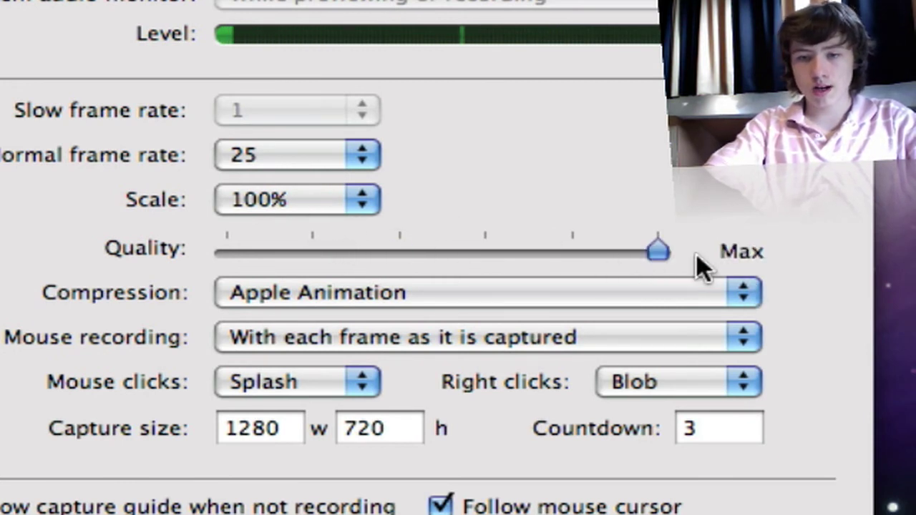
- Look through the available video compression codecs as far as H.264 and close the list without choosing one
{"action": "left_click", "coordinate": [436, 294]}
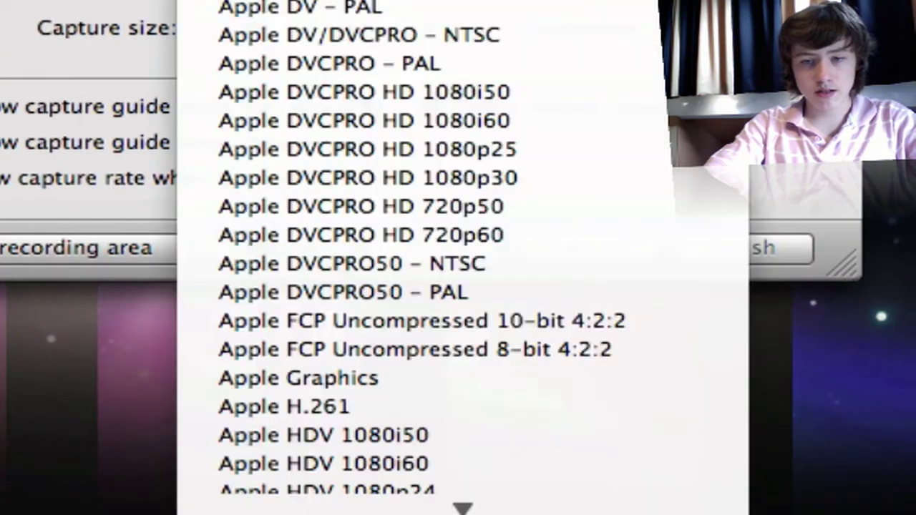
{"action": "scroll", "coordinate": [369, 178], "scroll_direction": "down", "scroll_amount": 10}
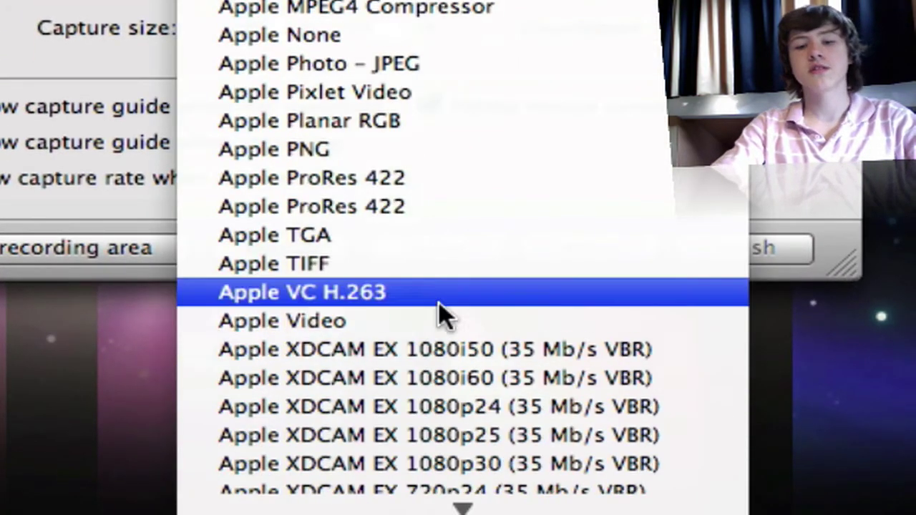
{"action": "scroll", "coordinate": [386, 343], "scroll_direction": "down", "scroll_amount": 7}
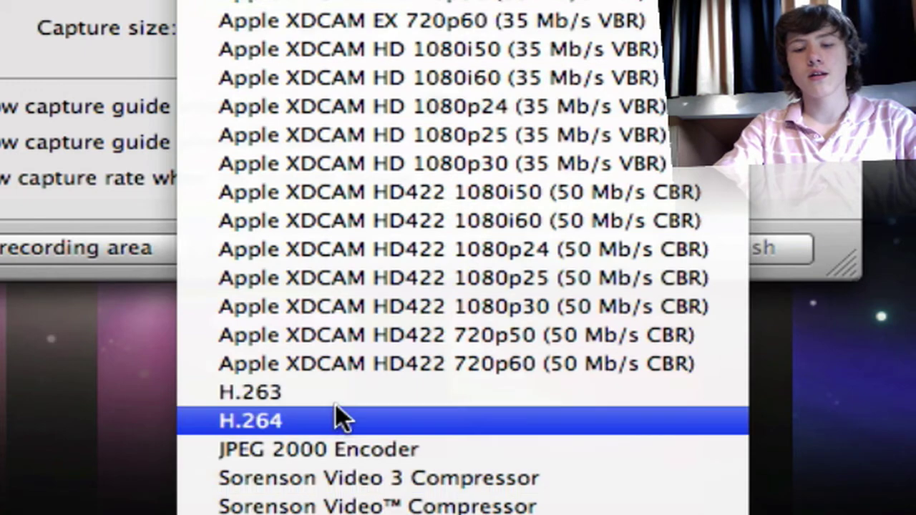
{"action": "left_click", "coordinate": [122, 13]}
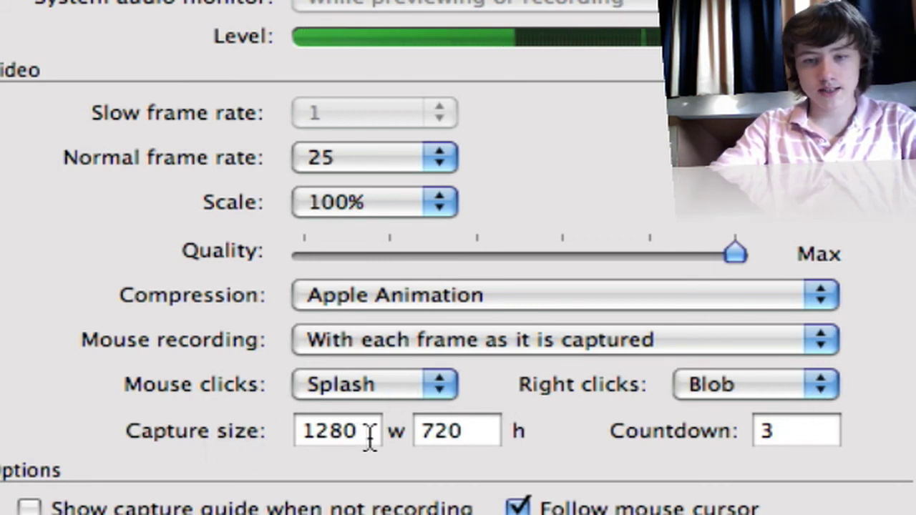
- Go through the capture height and countdown fields and enable the Follow mouse cursor option
{"action": "double_click", "coordinate": [465, 431]}
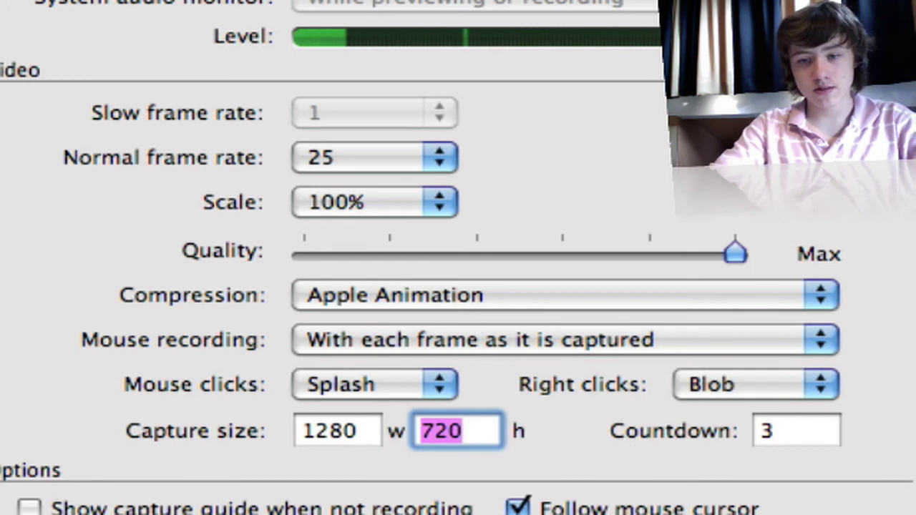
{"action": "key", "text": "Tab"}
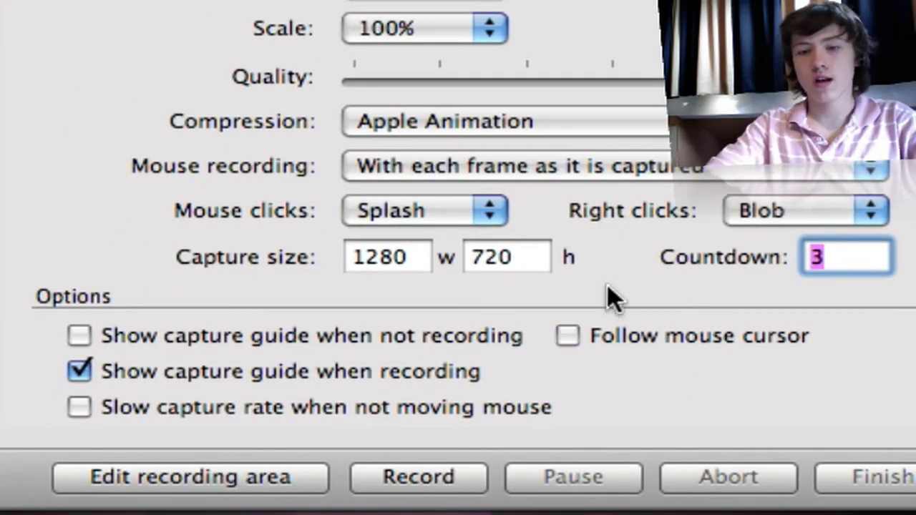
{"action": "left_click", "coordinate": [603, 319]}
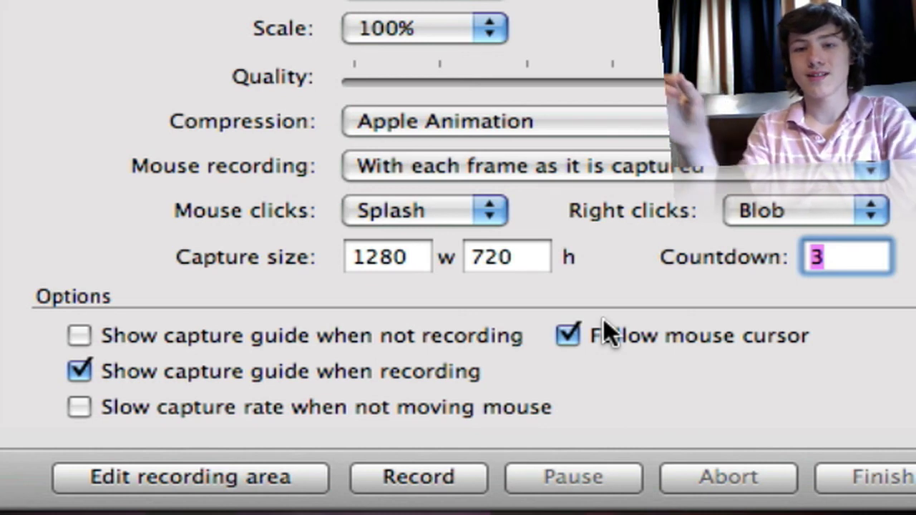